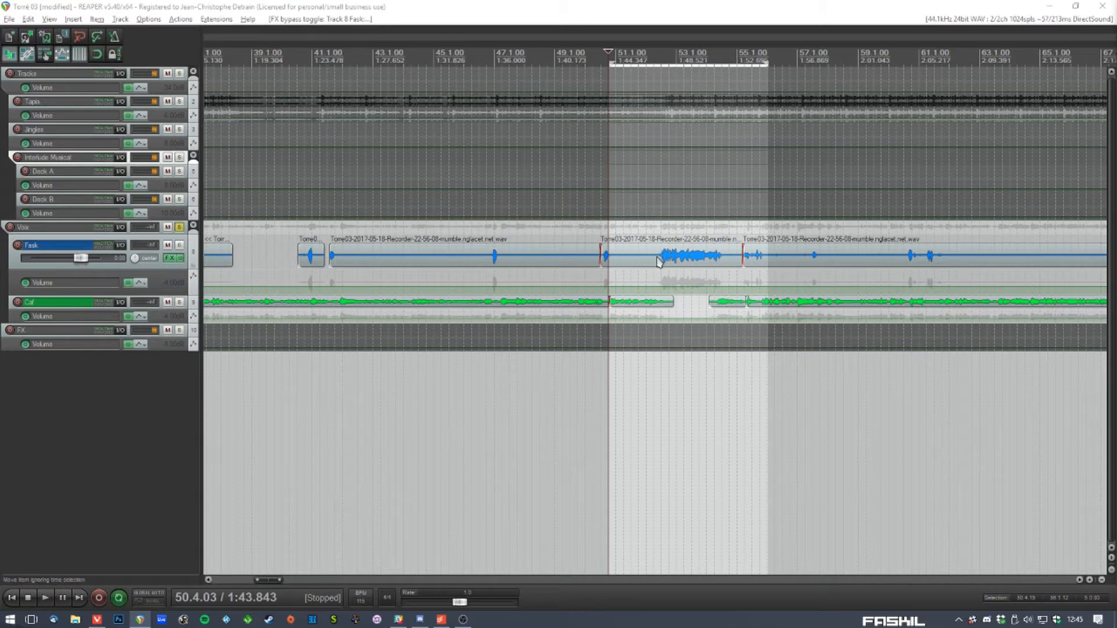
- Select the short voice clip within the time selection on the Fask track
scroll(611, 276, down, 2)
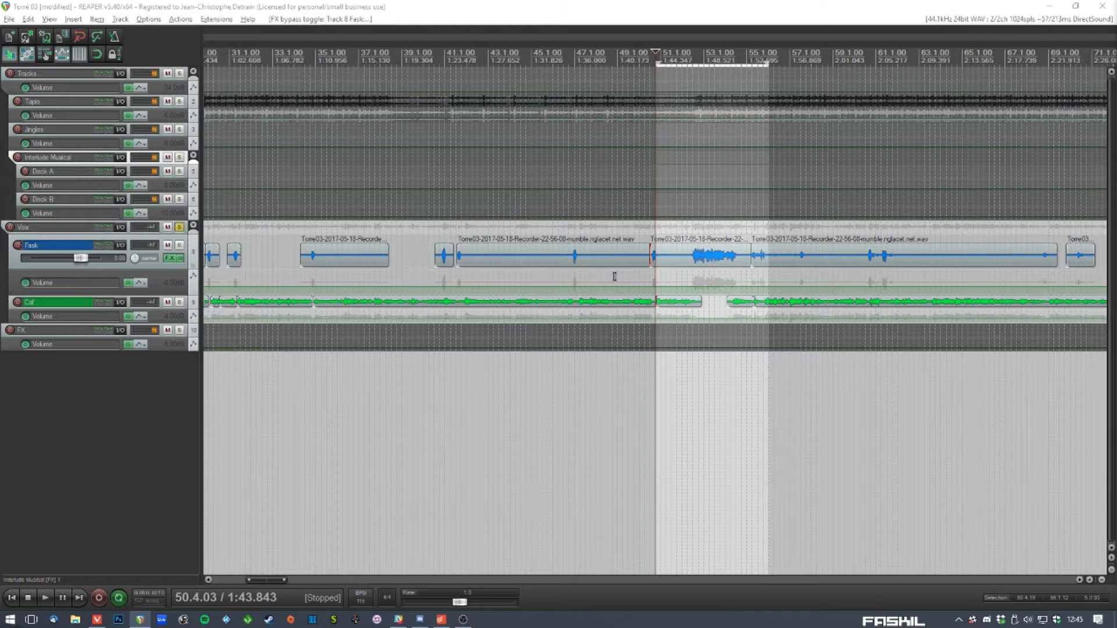
click(692, 260)
click(656, 260)
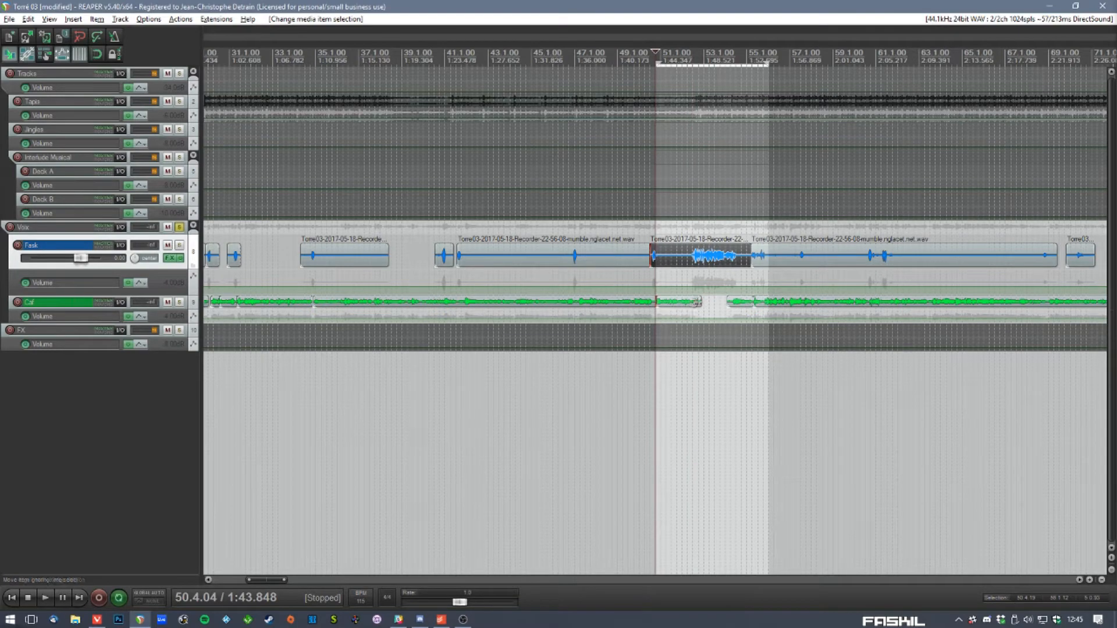
scroll(604, 312, down, 3)
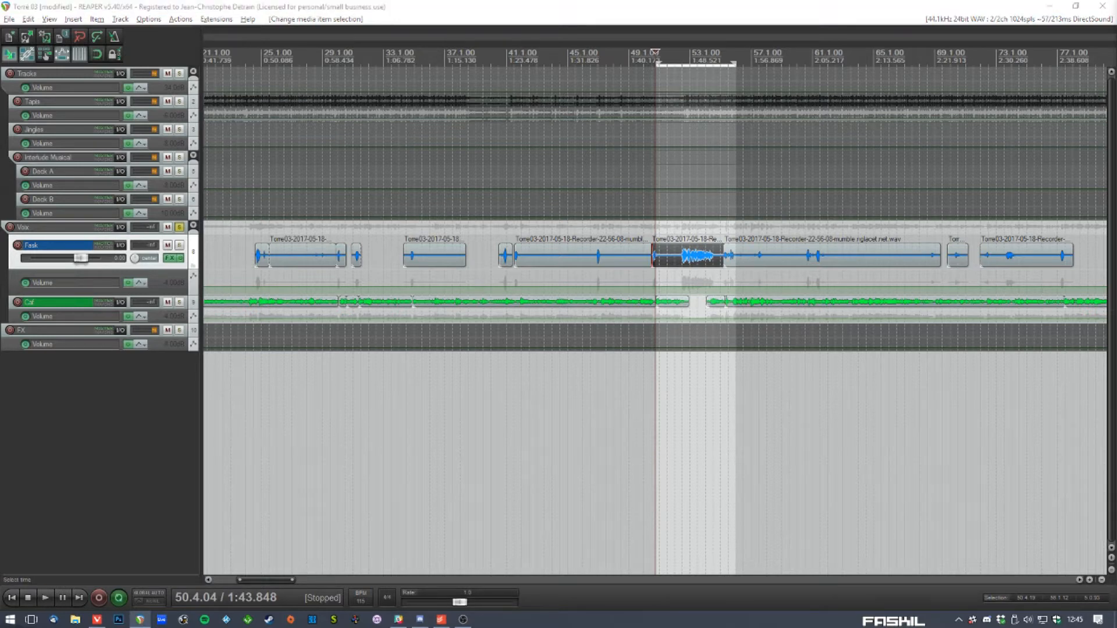
- Bring the Fask track's effects window into view and examine the SPL De-Verb and FabFilter Pro-G controls
drag(1116, 232, 531, 184)
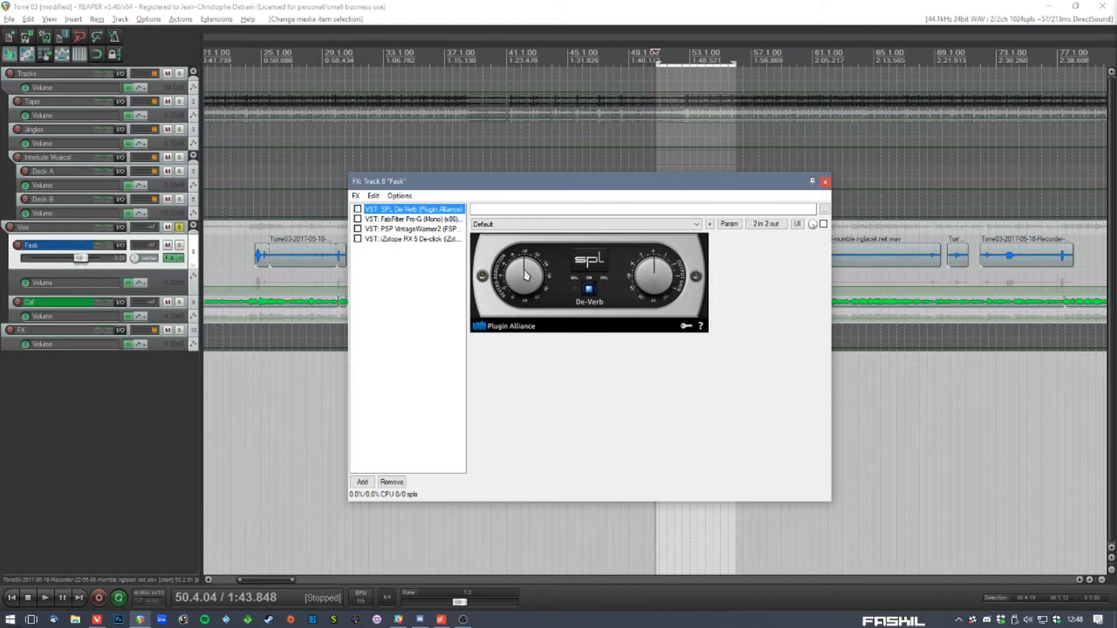
drag(525, 276, 512, 260)
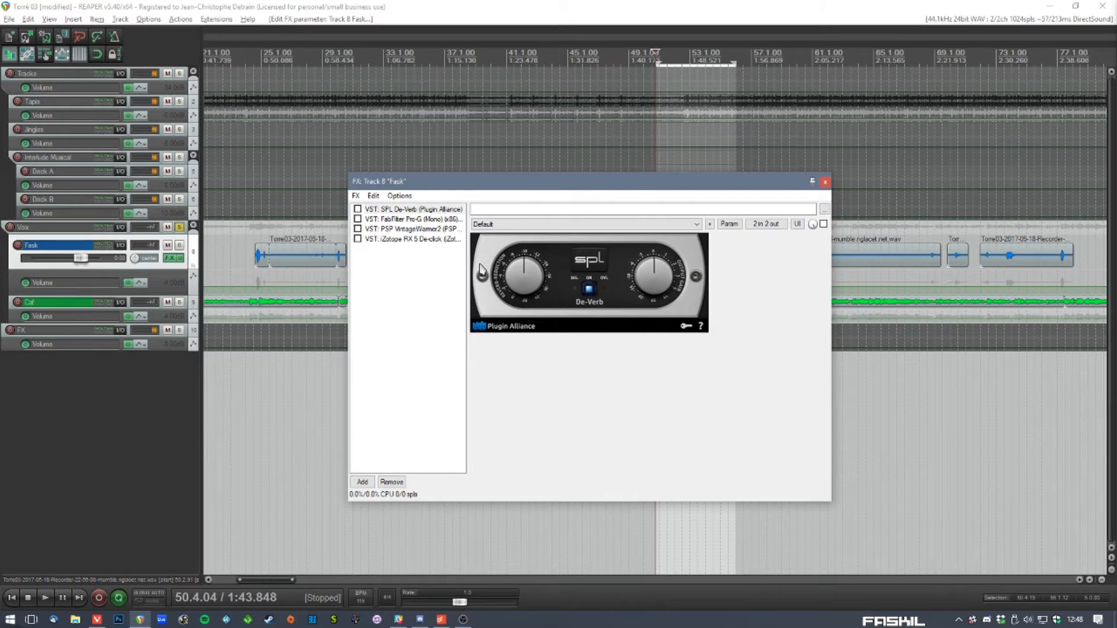
click(415, 220)
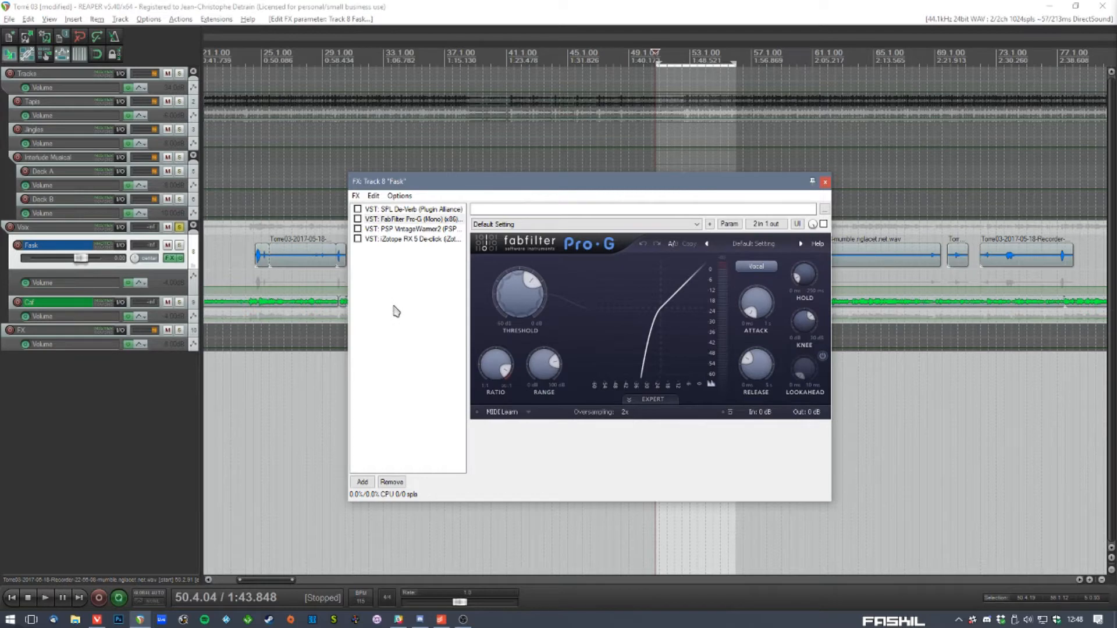
drag(525, 181, 206, 100)
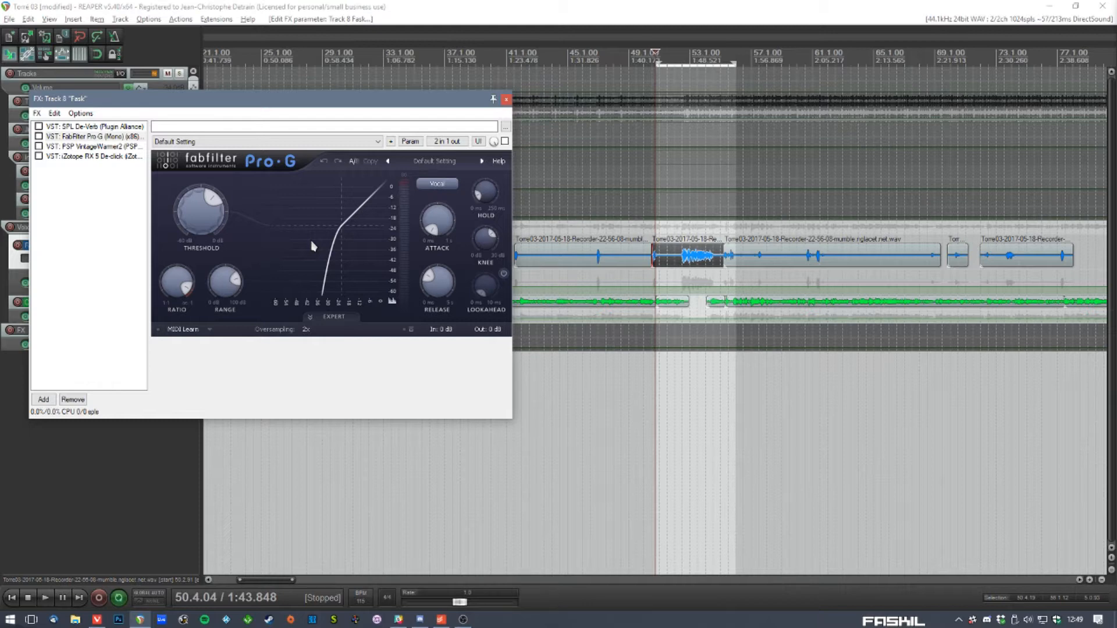
mouse_move(205, 210)
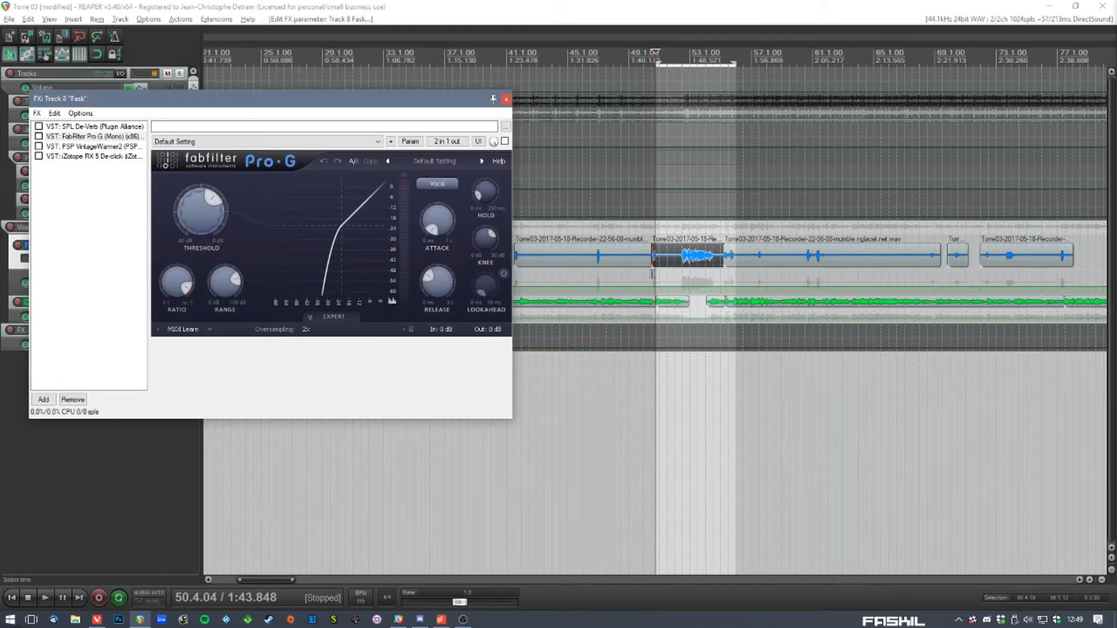
- Place the edit cursor just before the time selection and enable SPL De-Verb on the Fask track
click(650, 275)
click(348, 107)
drag(349, 106, 534, 278)
click(223, 298)
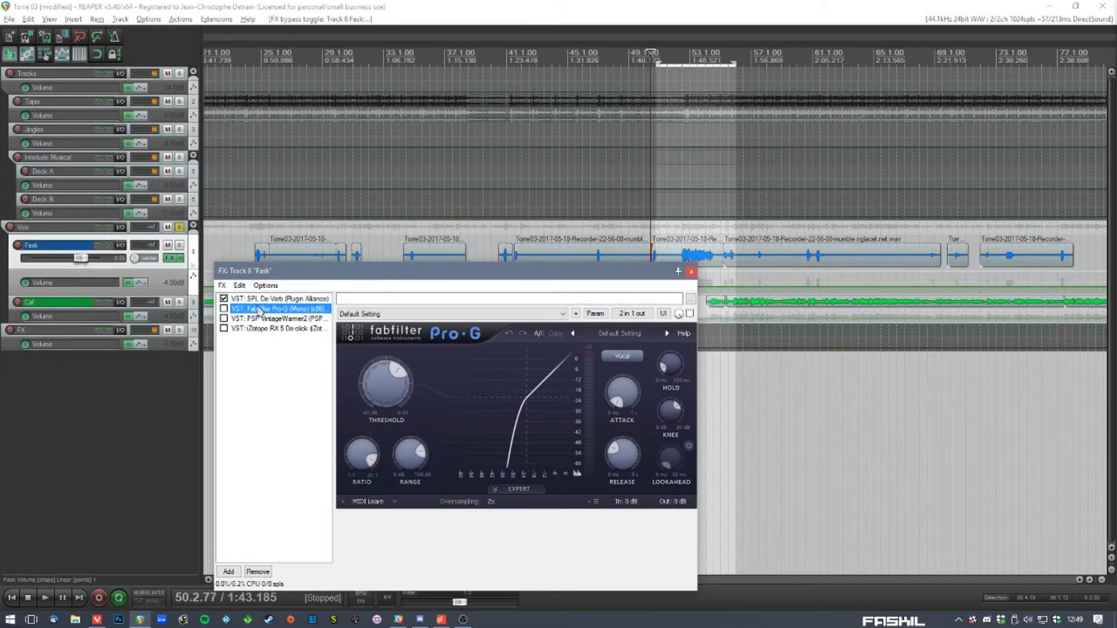
- Lower the Pro-G threshold to -47.28 dB and enable the gate
drag(385, 381, 385, 416)
drag(342, 320, 260, 422)
click(223, 308)
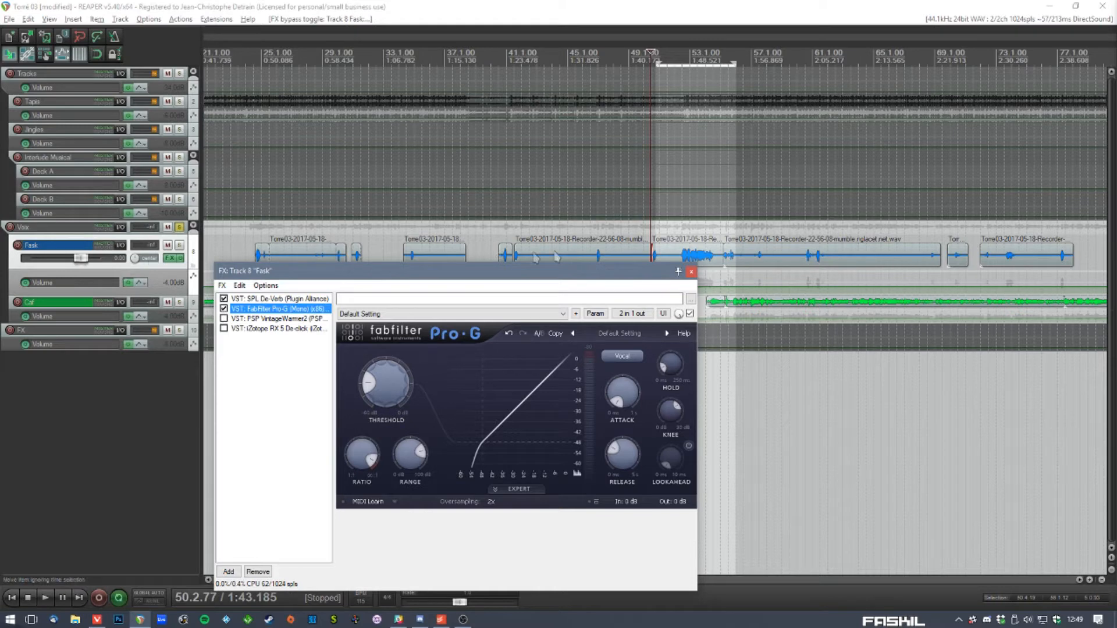
- Solo the Fask track and play the voice passage through the gate
click(179, 245)
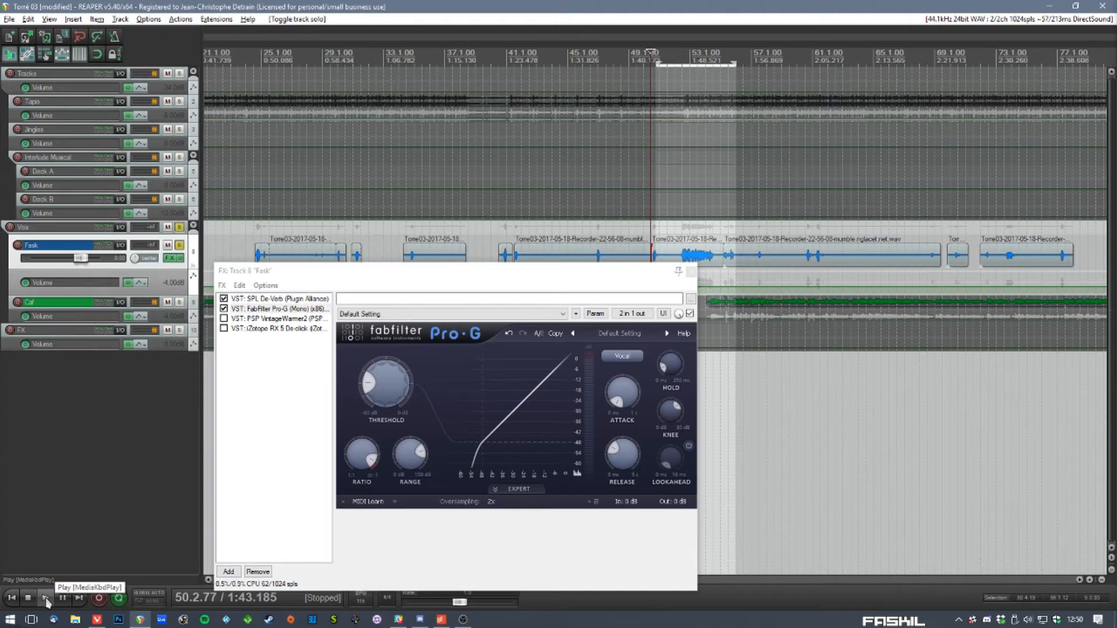
mouse_move(381, 394)
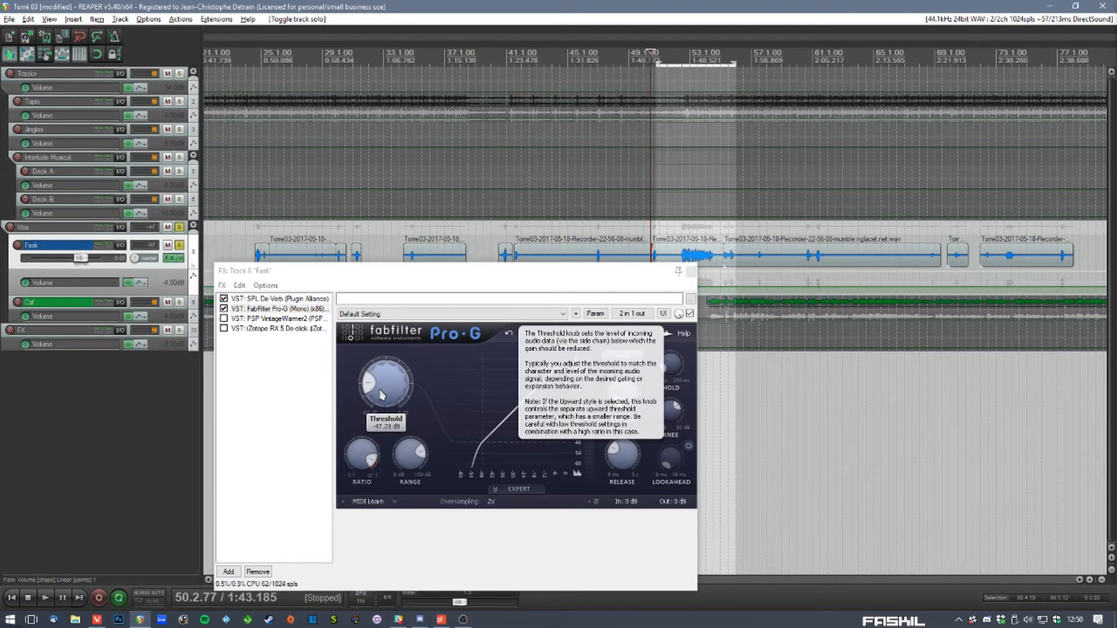
key(space)
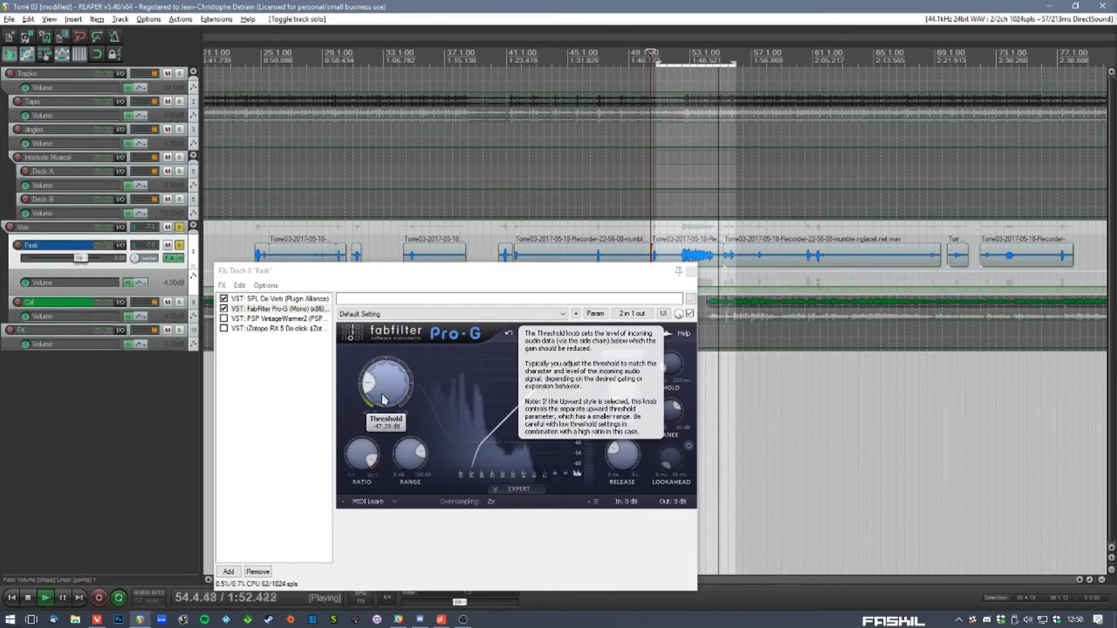
- Raise the Pro-G threshold to about -13 dB while the voice passage plays, fine-tuning it slightly downward
click(382, 398)
drag(382, 398, 389, 307)
mouse_move(390, 382)
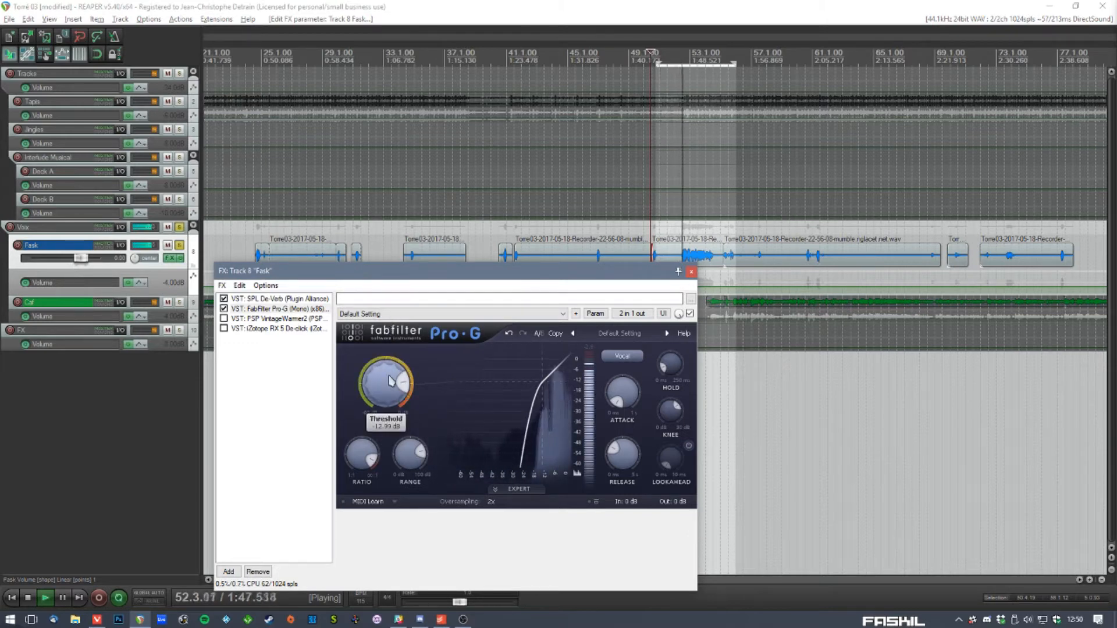
drag(390, 382, 390, 388)
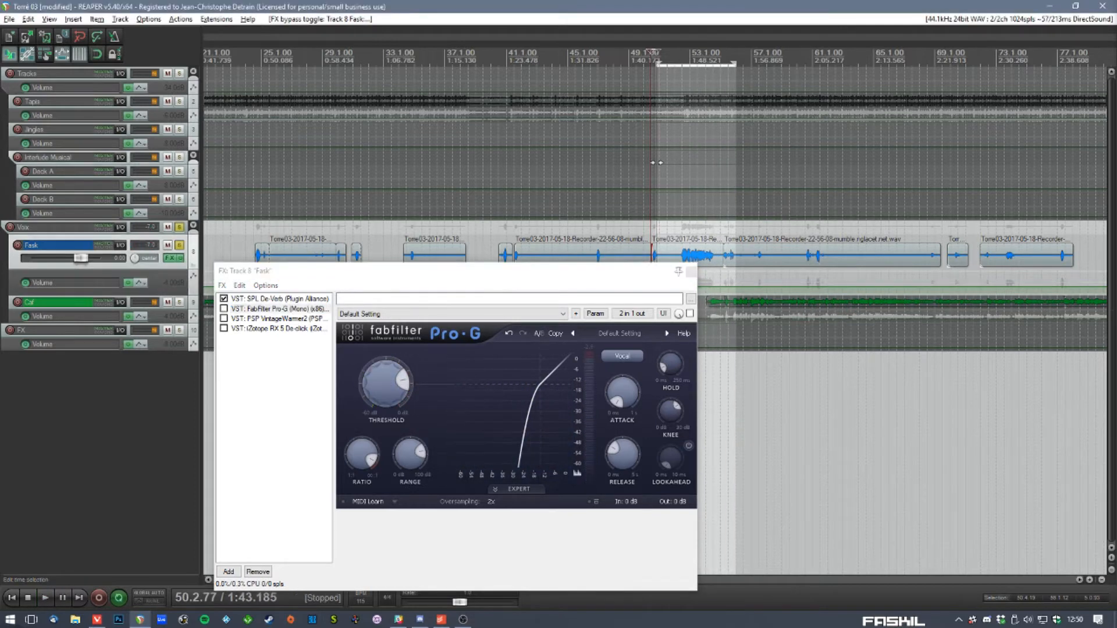
- Move the edit cursor to the start of the time selection and audition the voice with Pro-G bypassed
click(656, 162)
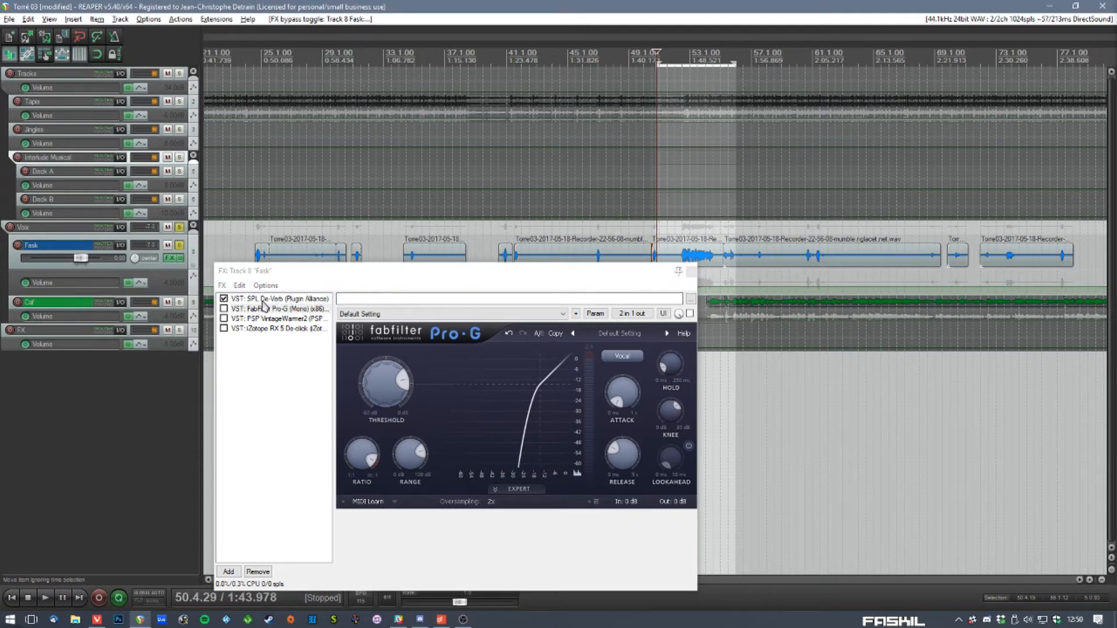
drag(381, 273, 371, 299)
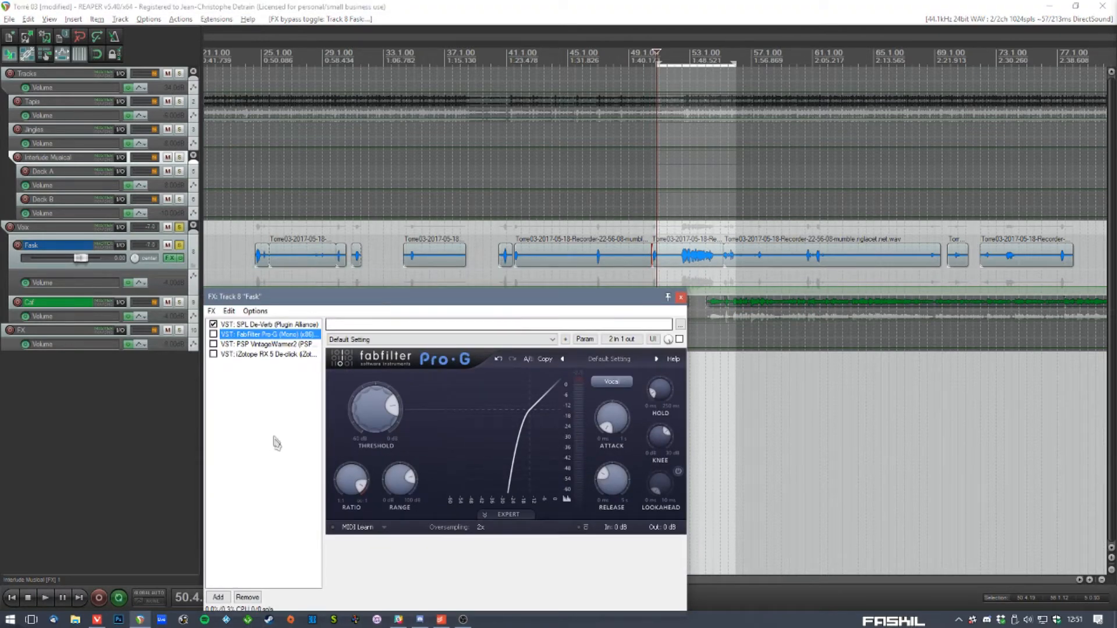
key(space)
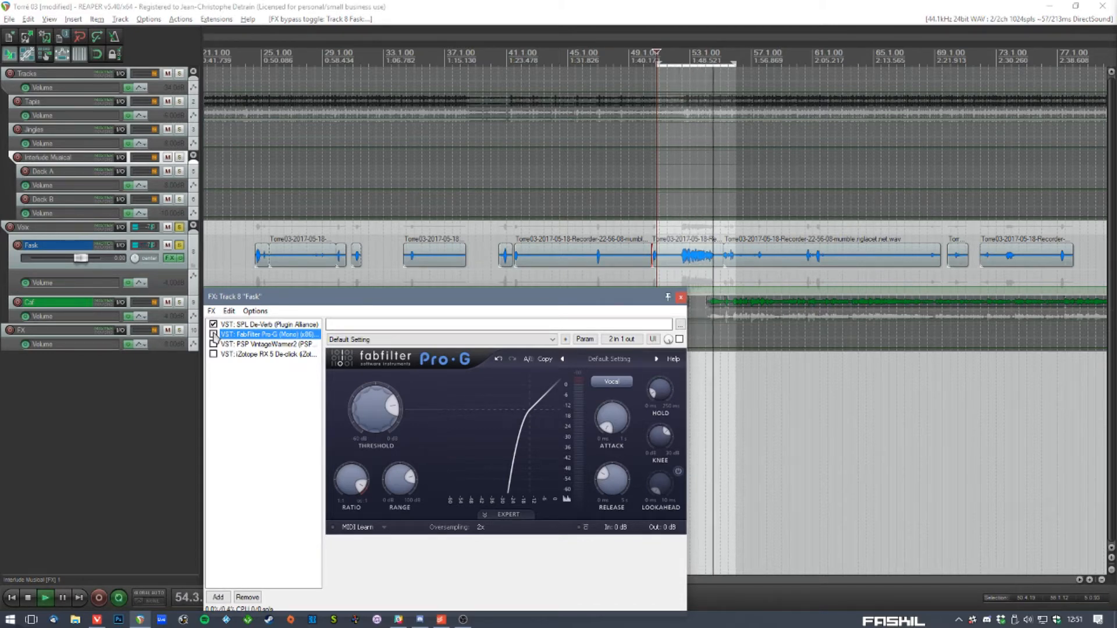
key(space)
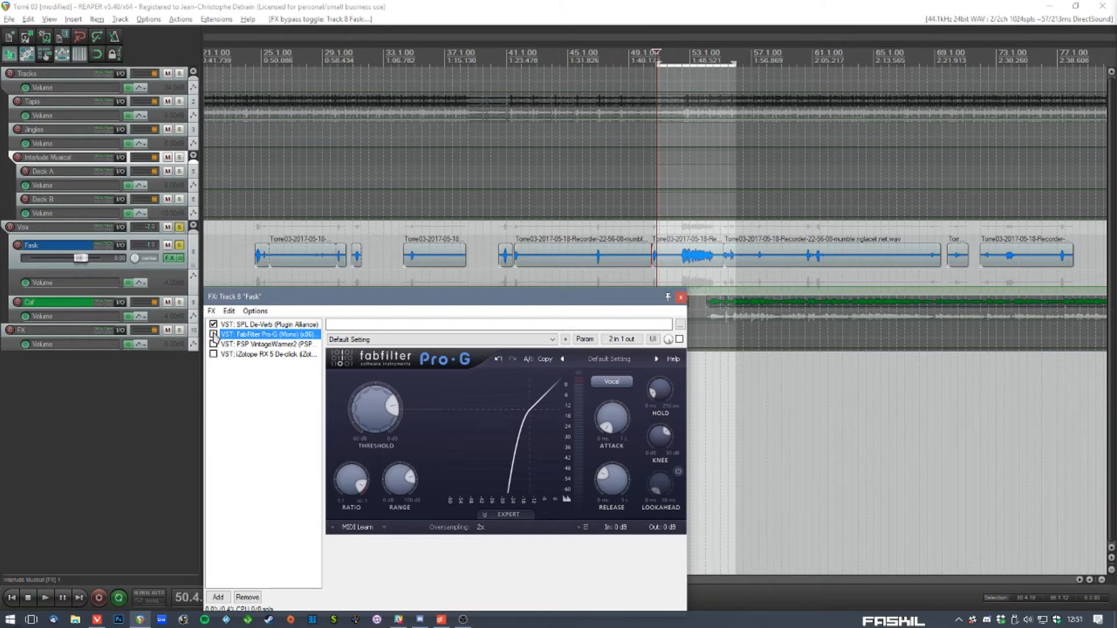
- Enable FabFilter Pro-G and audition the same voice passage with the gate active
click(213, 335)
key(space)
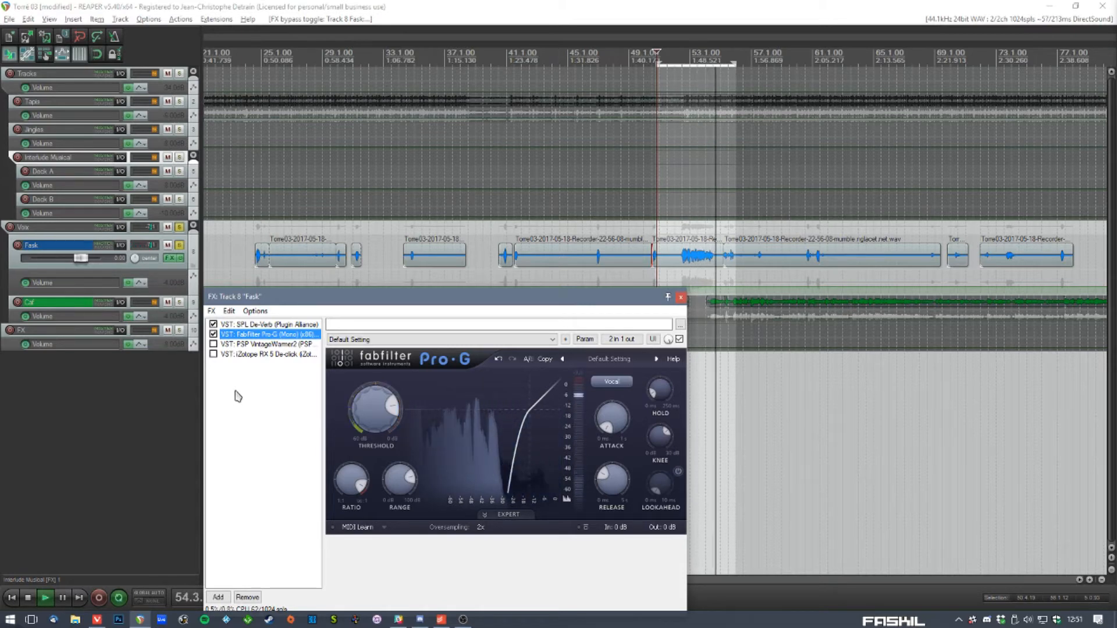
key(space)
- Display PSP VintageWarmer2 and enable it while the looped voice passage plays for comparison
drag(336, 302, 496, 284)
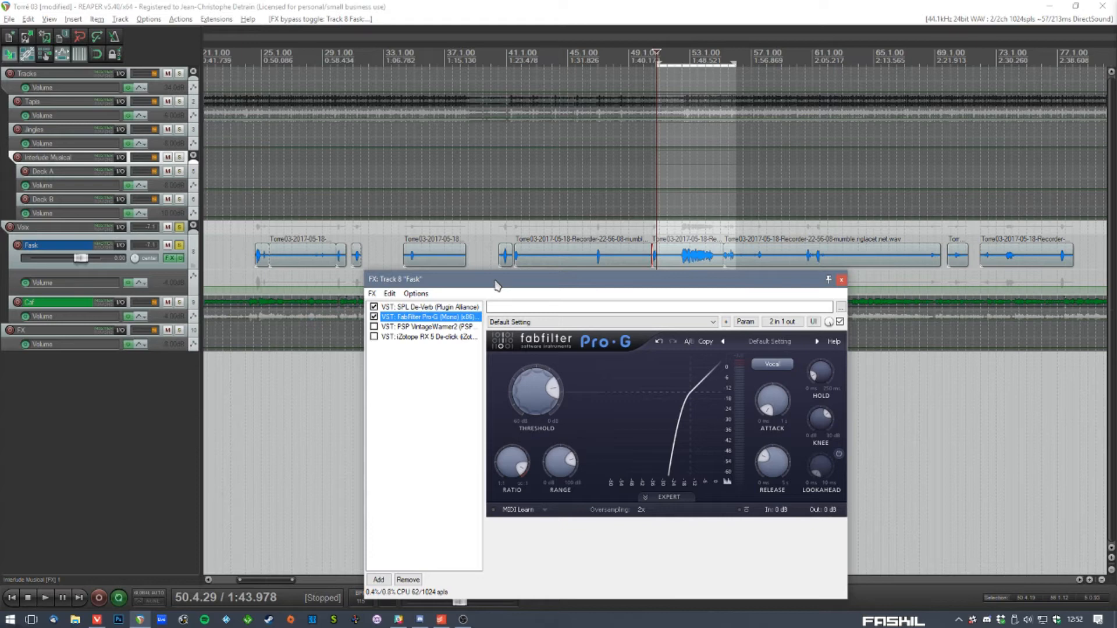
click(429, 327)
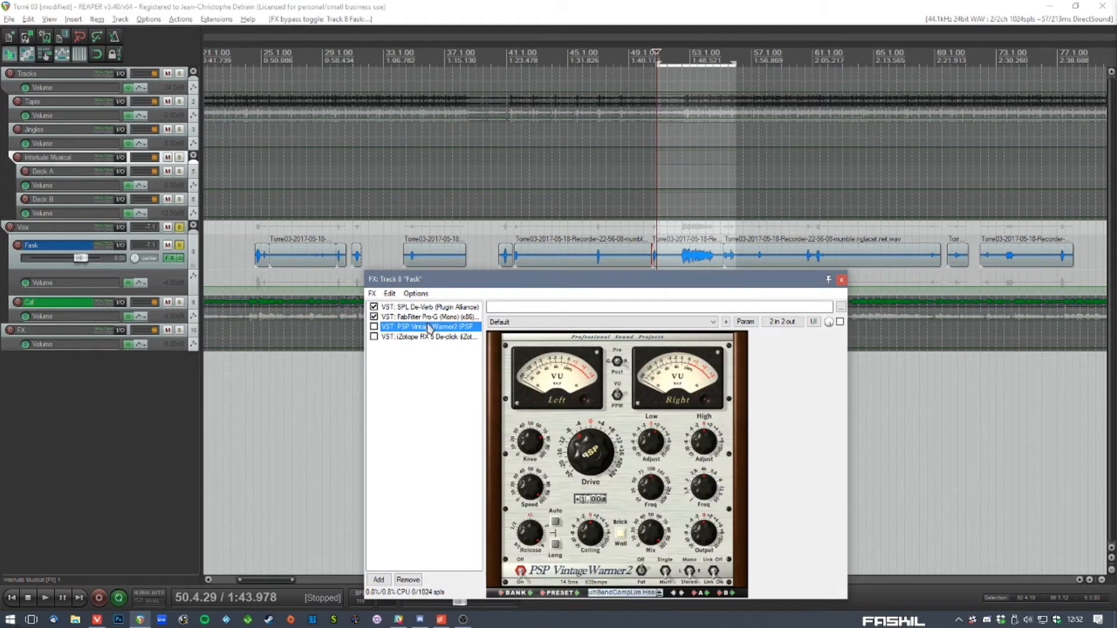
drag(471, 285, 442, 185)
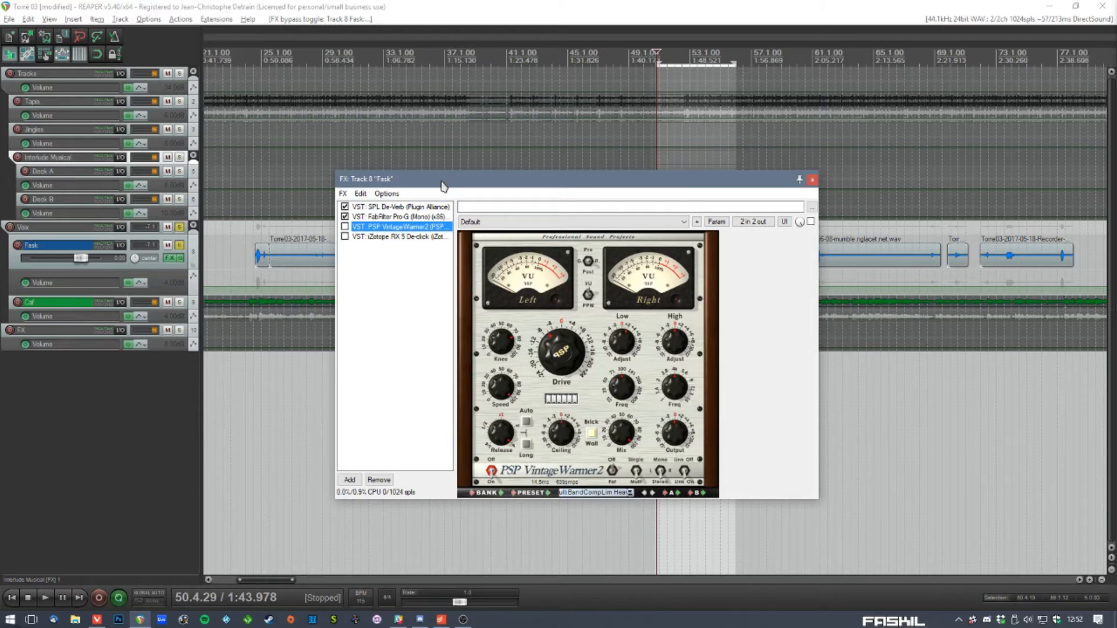
drag(441, 185, 729, 189)
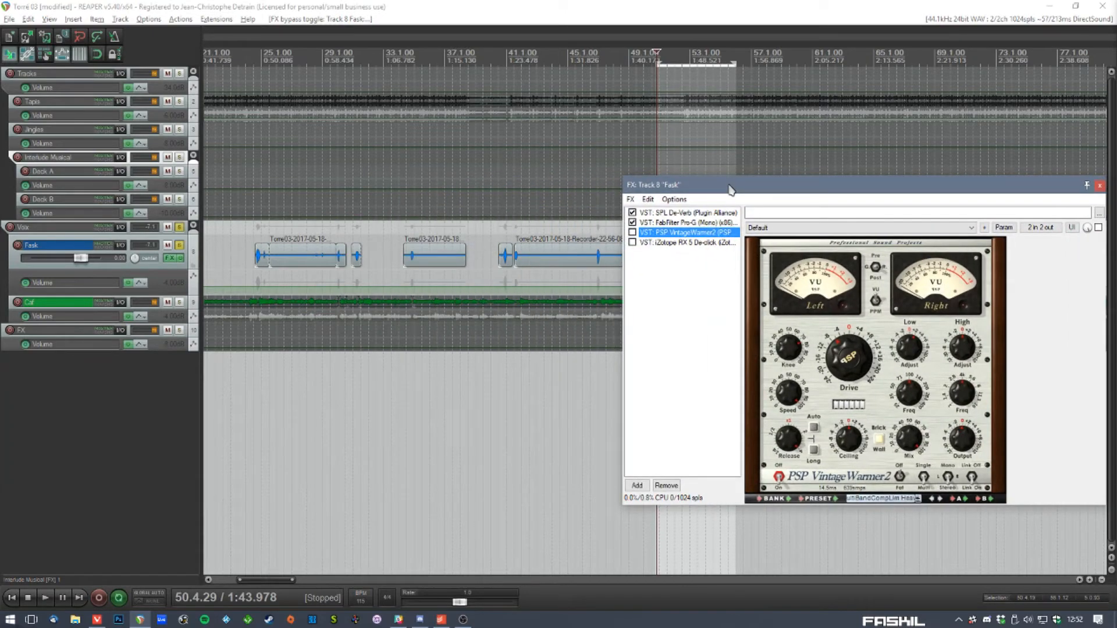
drag(729, 190, 409, 289)
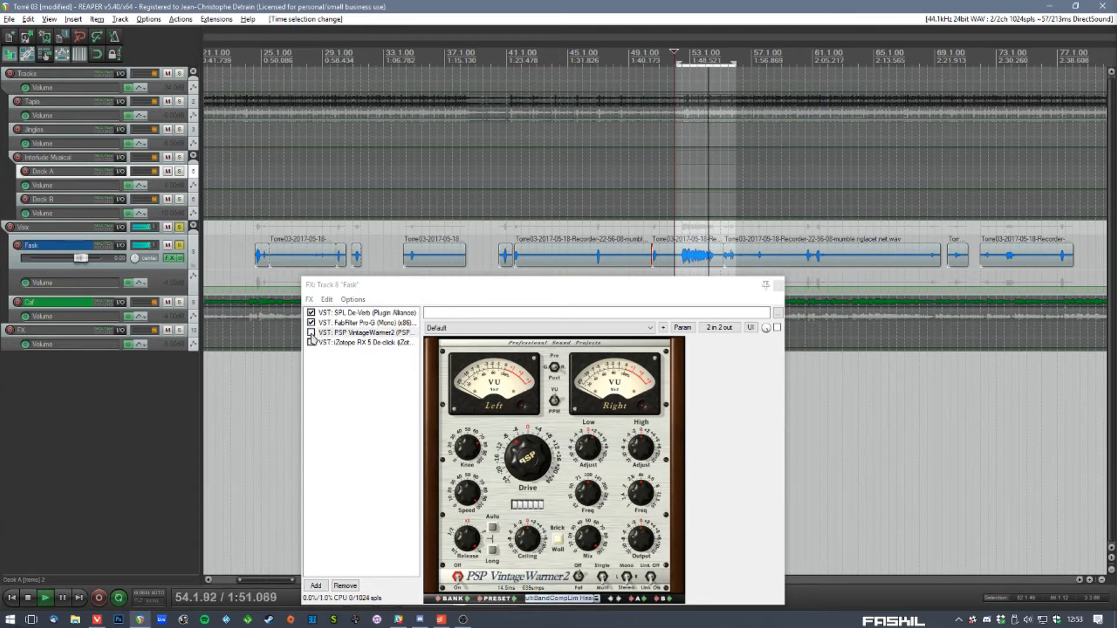
click(311, 334)
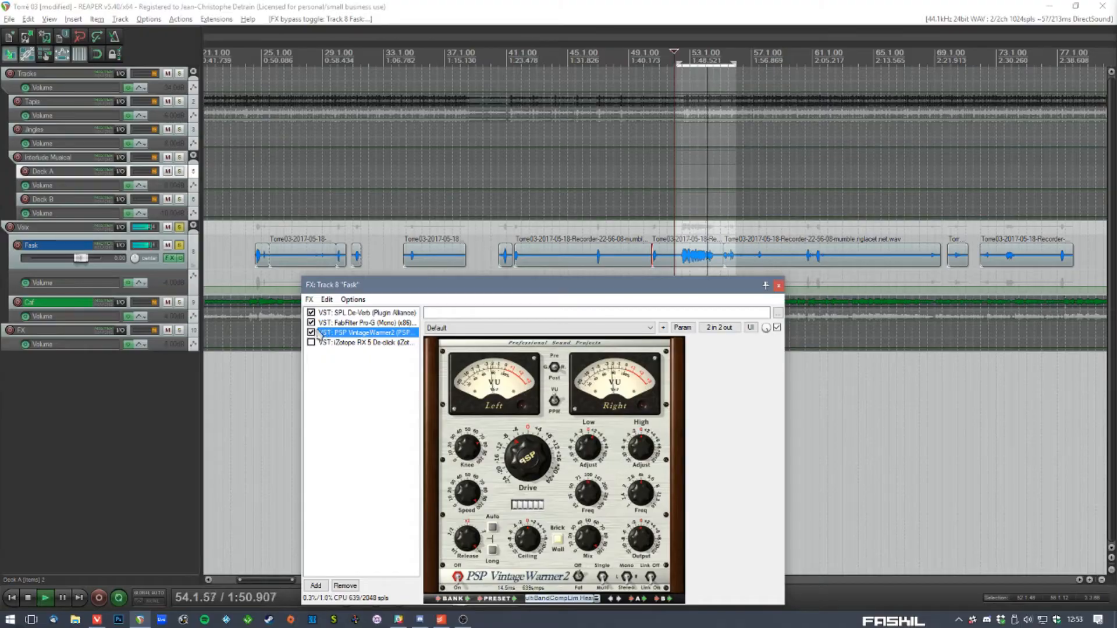
key(space)
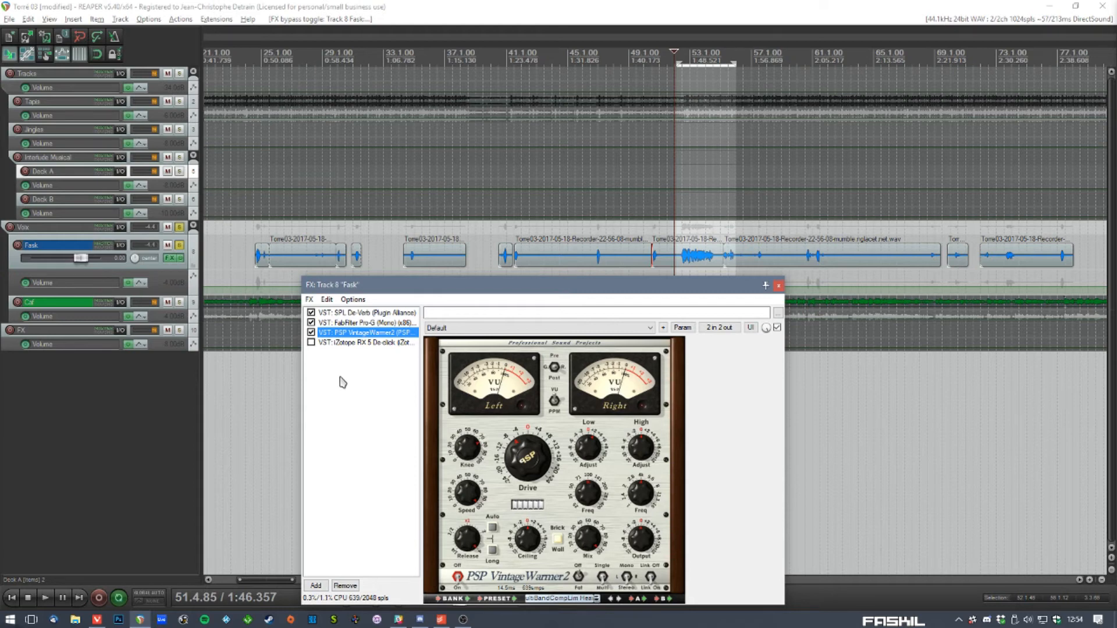
- Display iZotope RX 5 De-click and audition the voice from just before the loud burst with the plugin bypassed
click(360, 343)
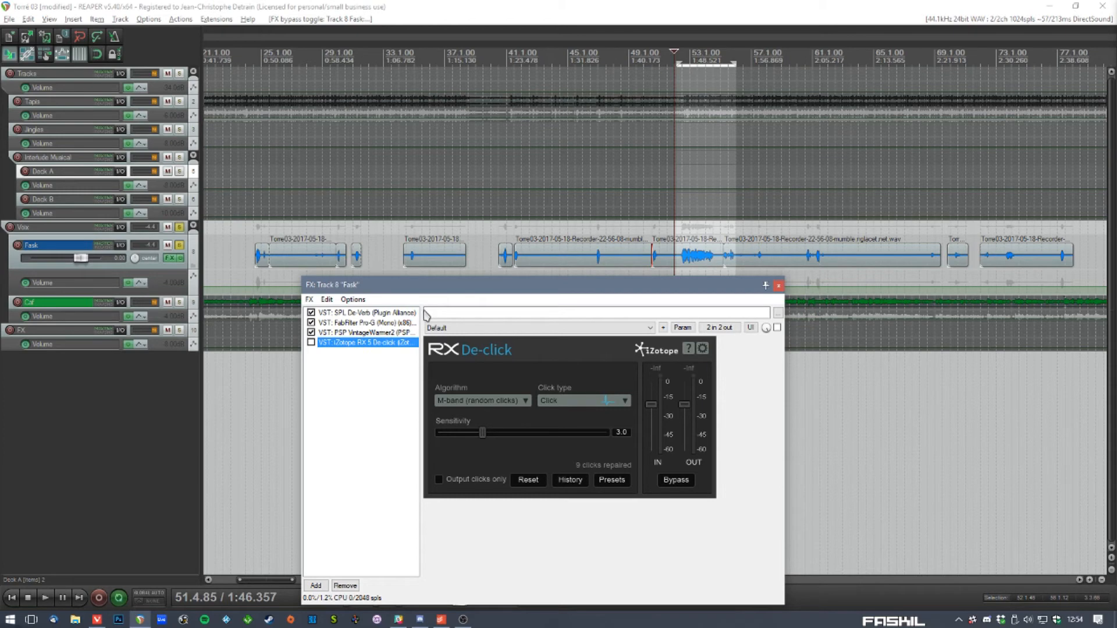
drag(448, 291, 368, 323)
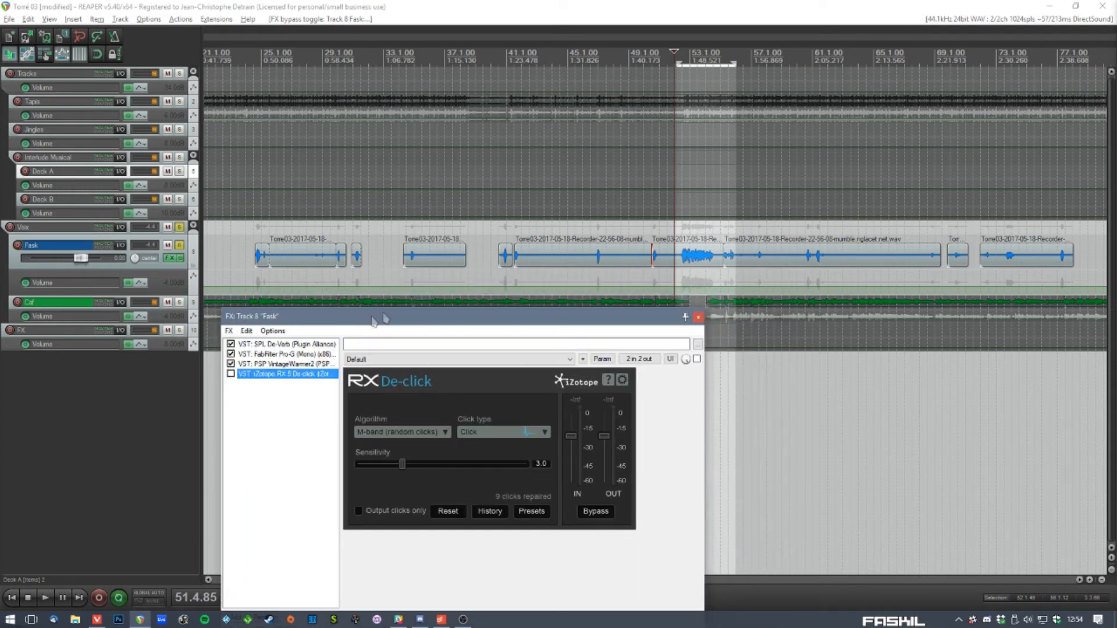
click(680, 233)
key(space)
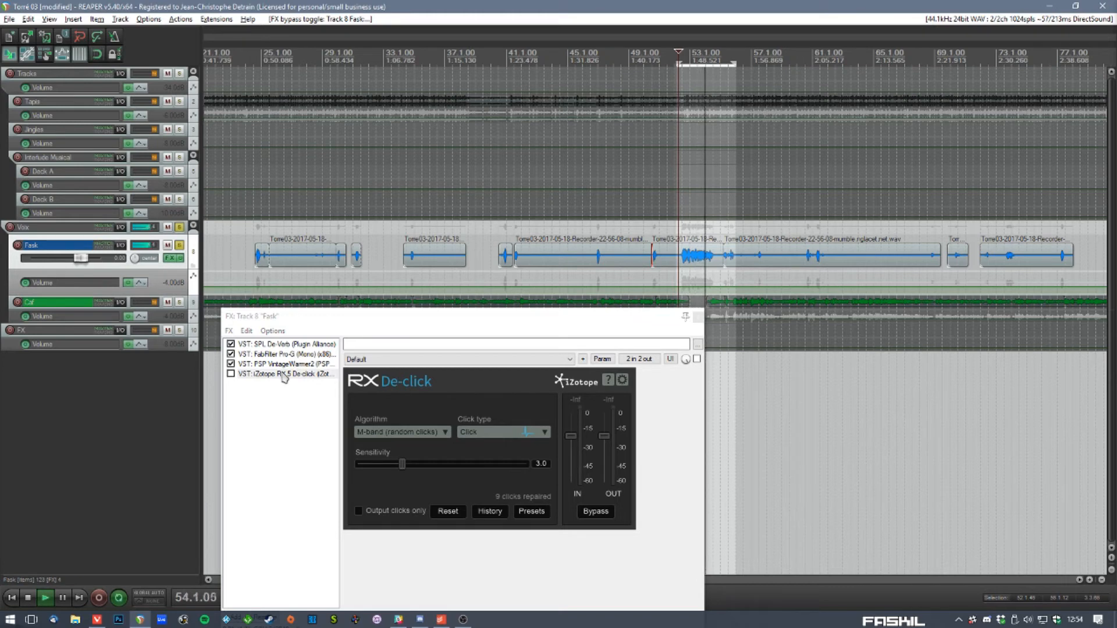
key(space)
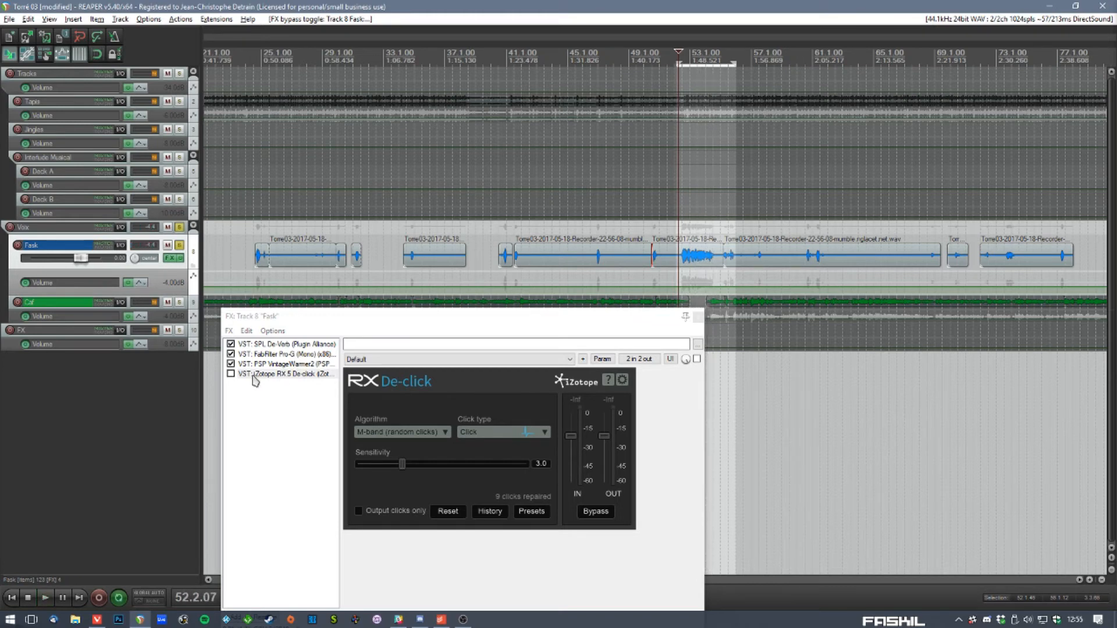
- Enable iZotope RX 5 De-click and audition the same voice passage through it
click(231, 374)
key(space)
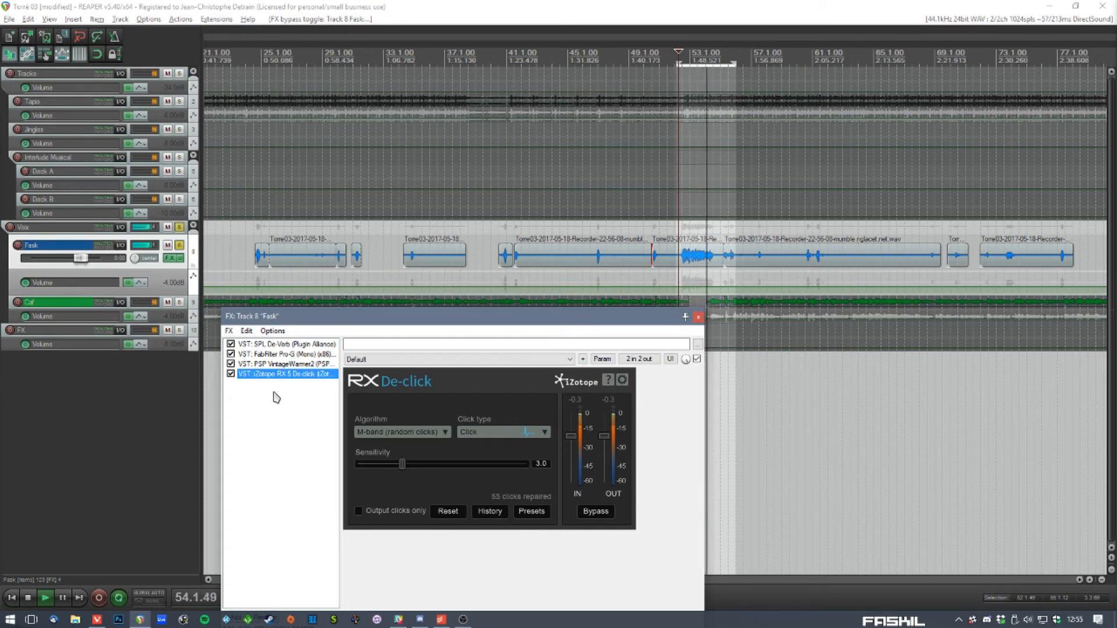
key(space)
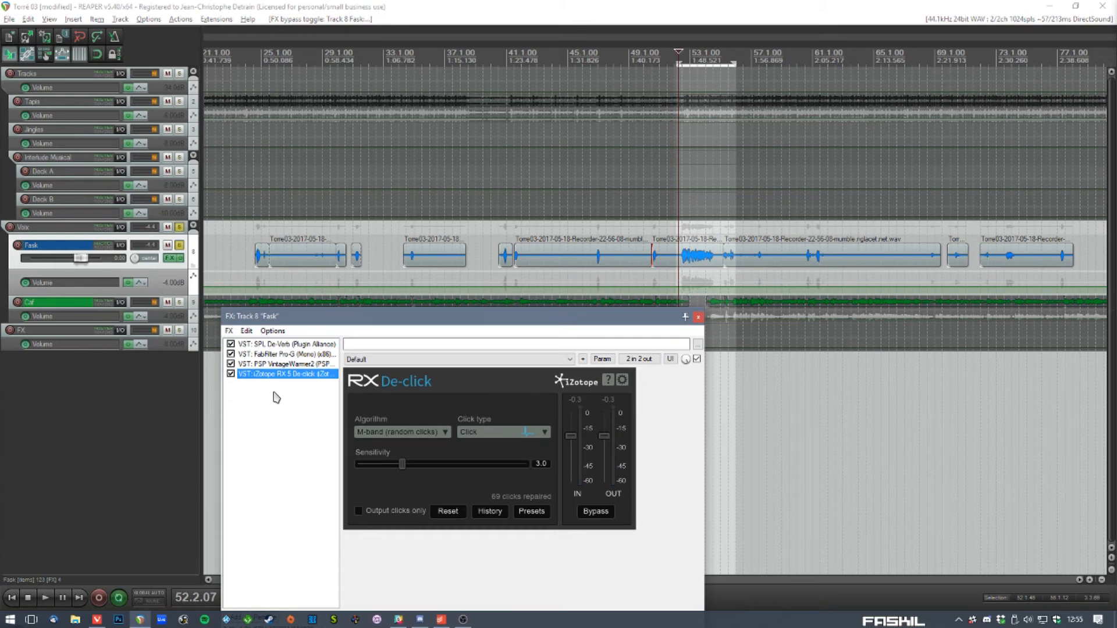
- Set De-click to output clicks only and play the passage to hear the removed clicks
click(358, 513)
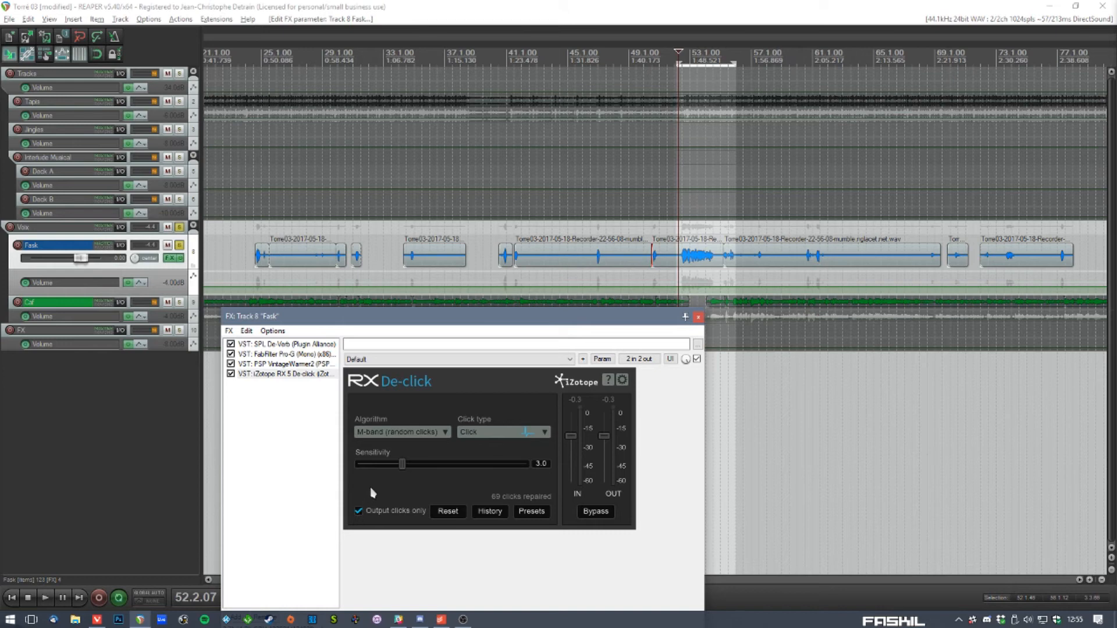
key(space)
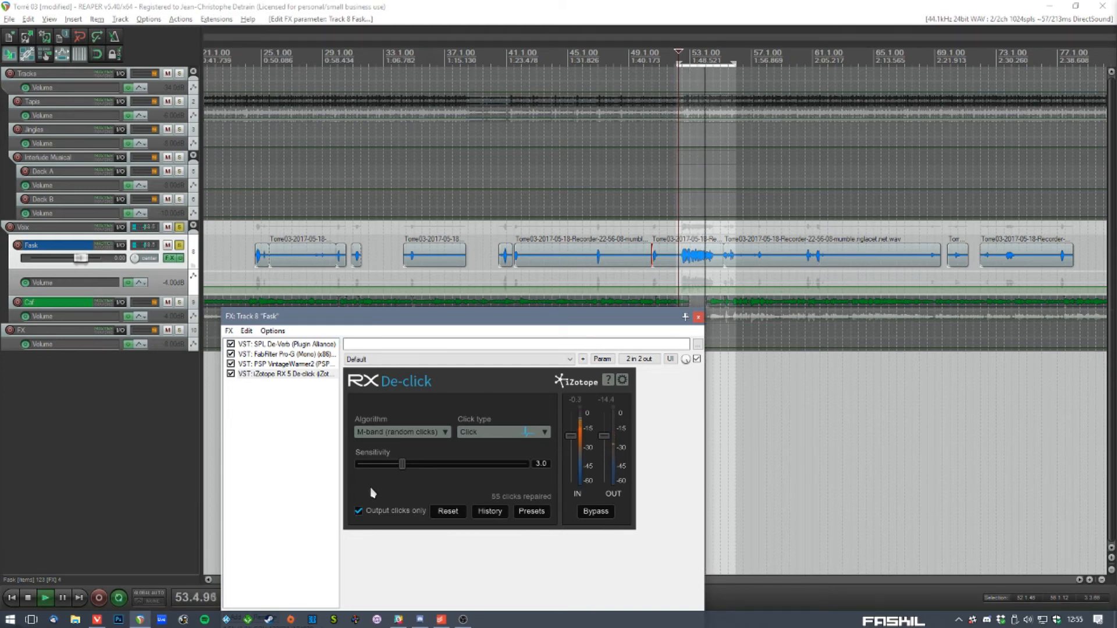
- Stop playback and select the short voice clip just before bar 32 on the blue voice track for a closer look
key(space)
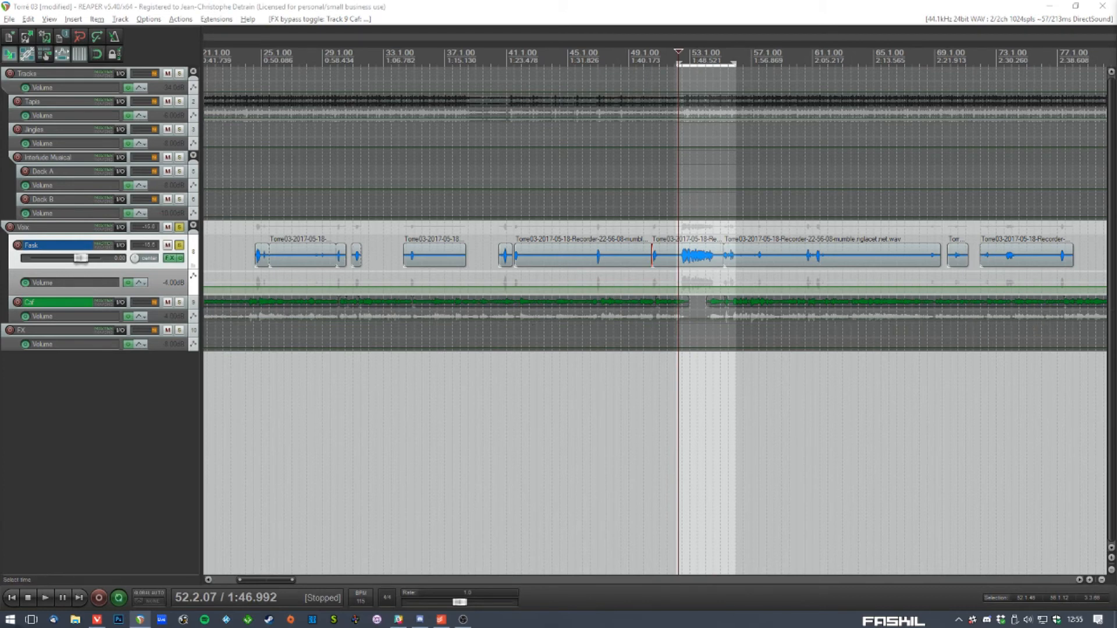
scroll(591, 317, down, 3)
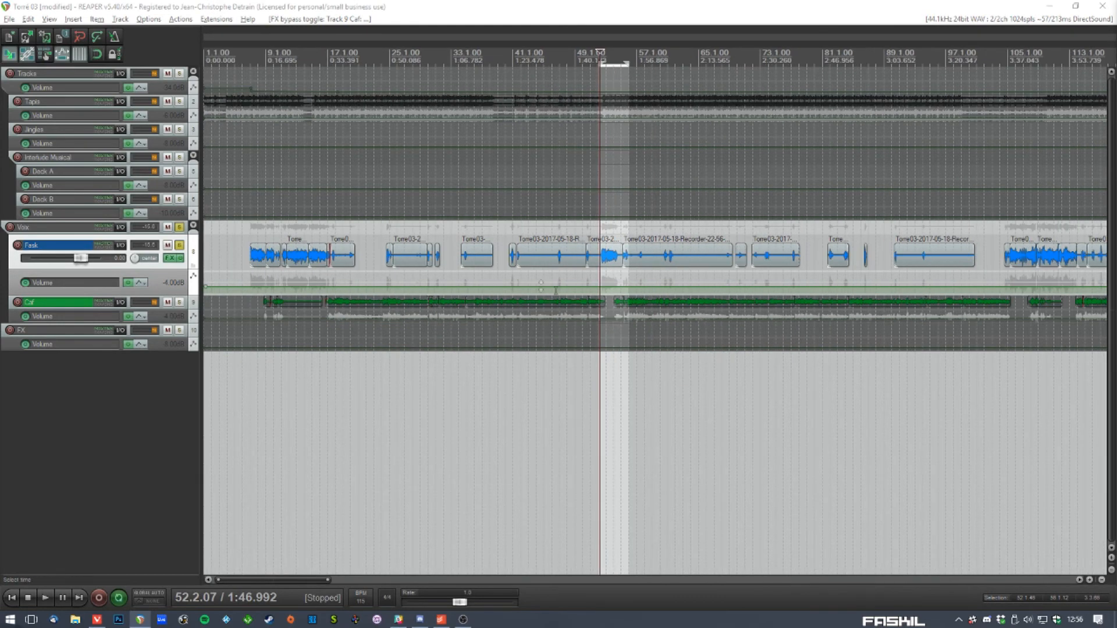
click(437, 256)
scroll(451, 266, up, 5)
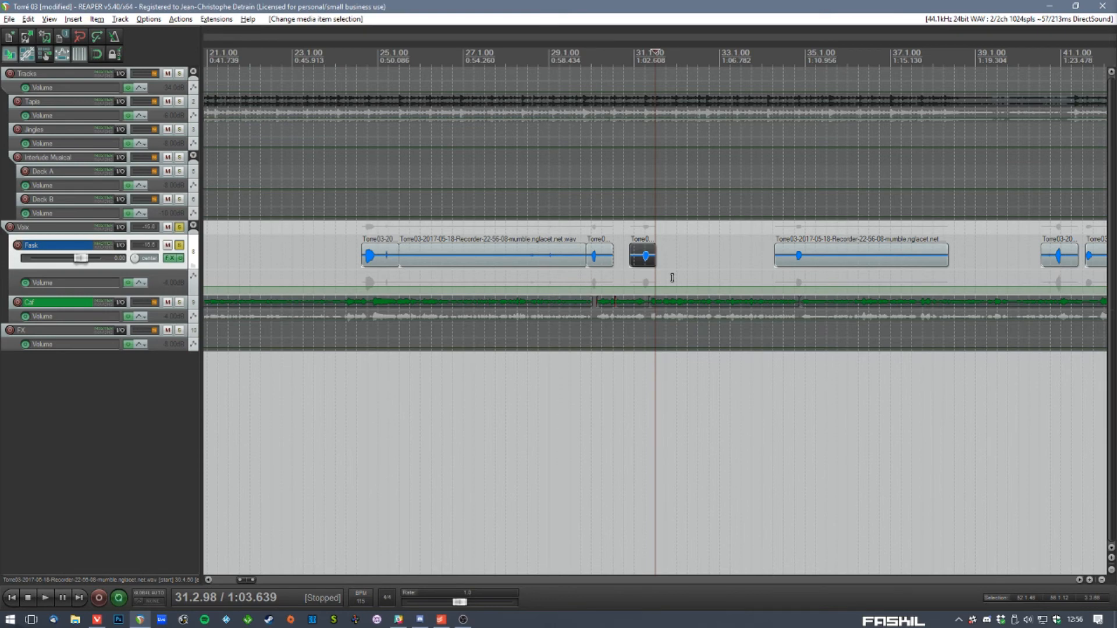
- Turn off solo on the blue voice track and show a wide overview of both voice tracks' clips
click(180, 244)
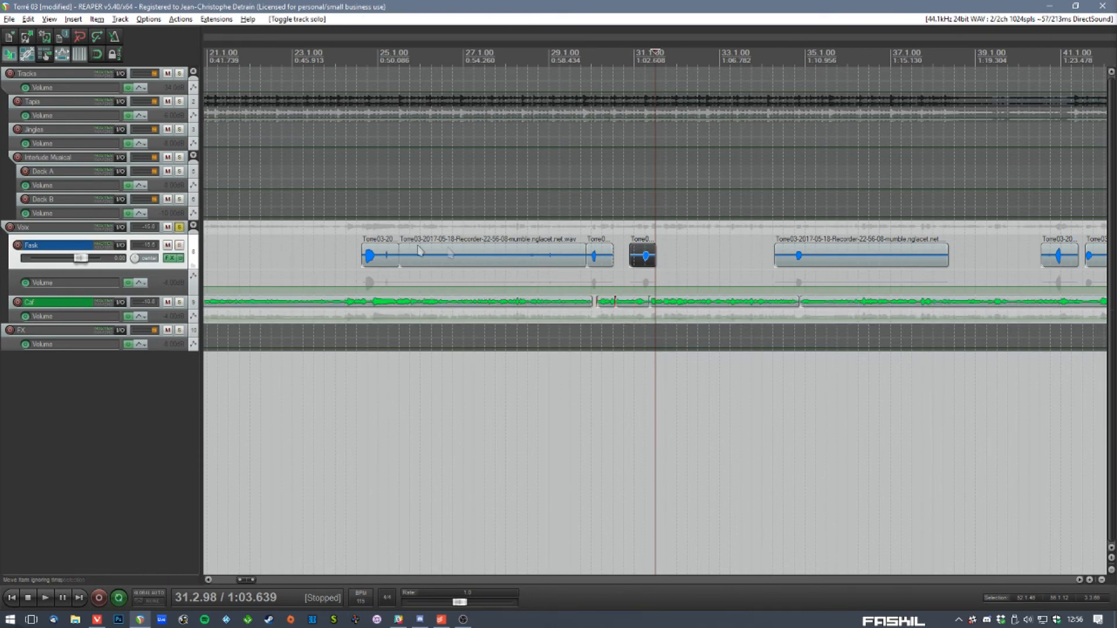
scroll(381, 251, down, 10)
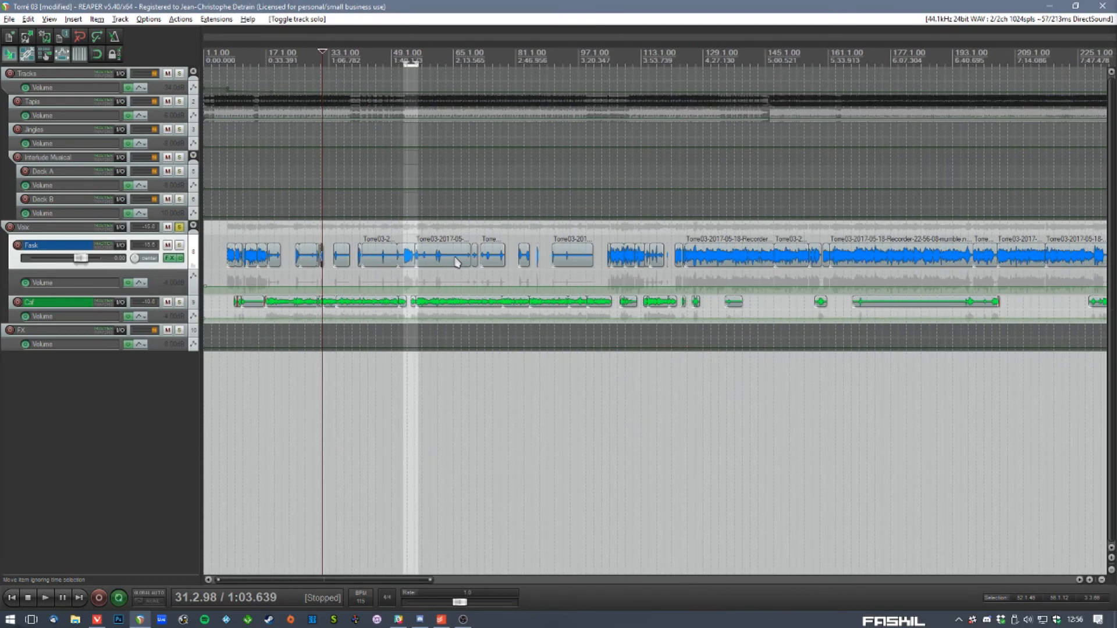
scroll(456, 262, down, 3)
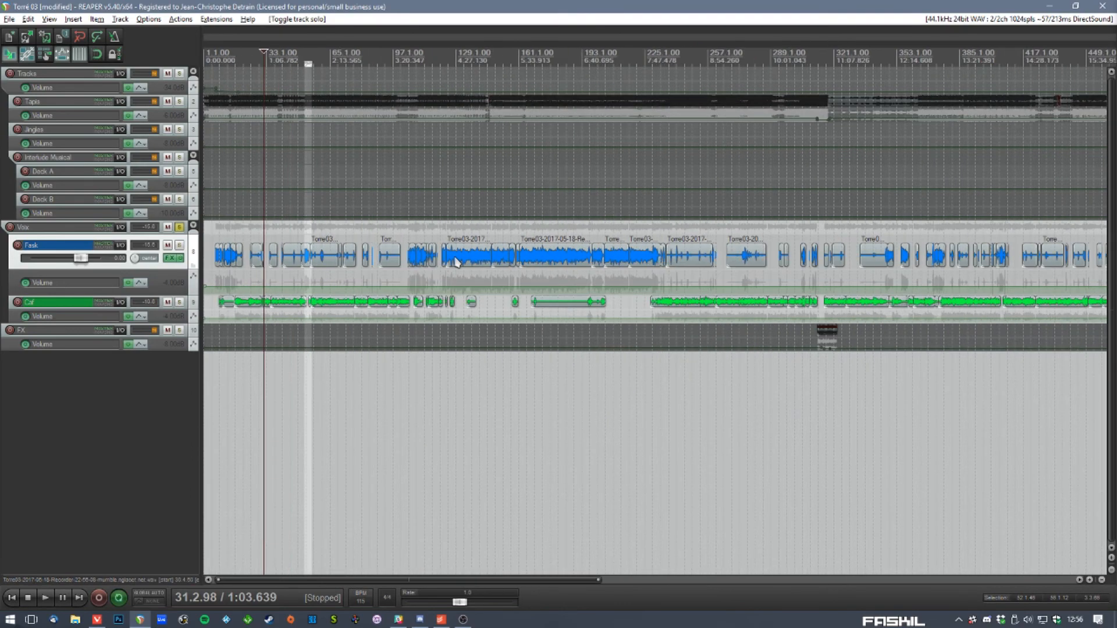